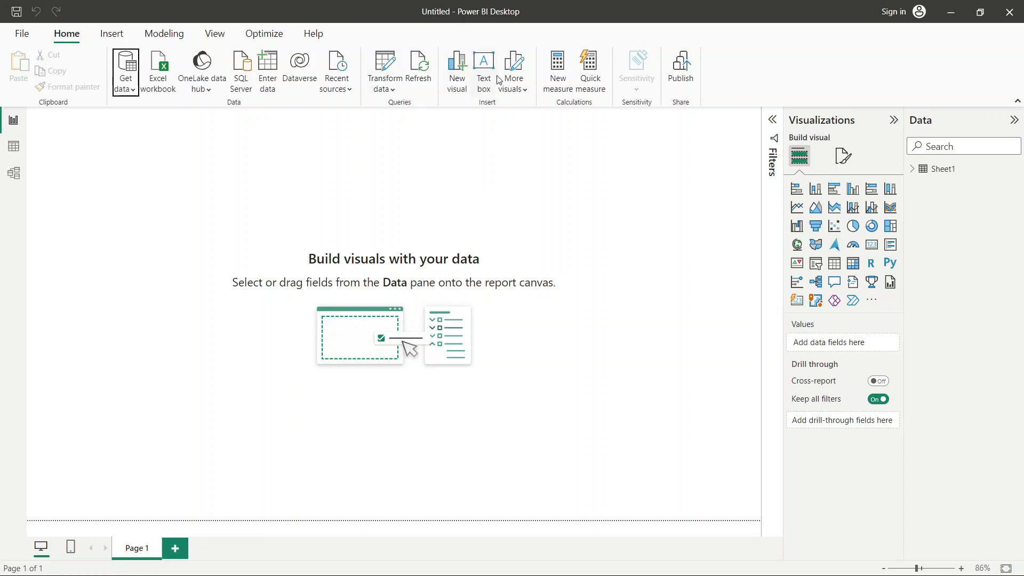
# - Open Sheet1 in a maximized Power Query Editor and start a new Custom Column
pyautogui.click(388, 86)
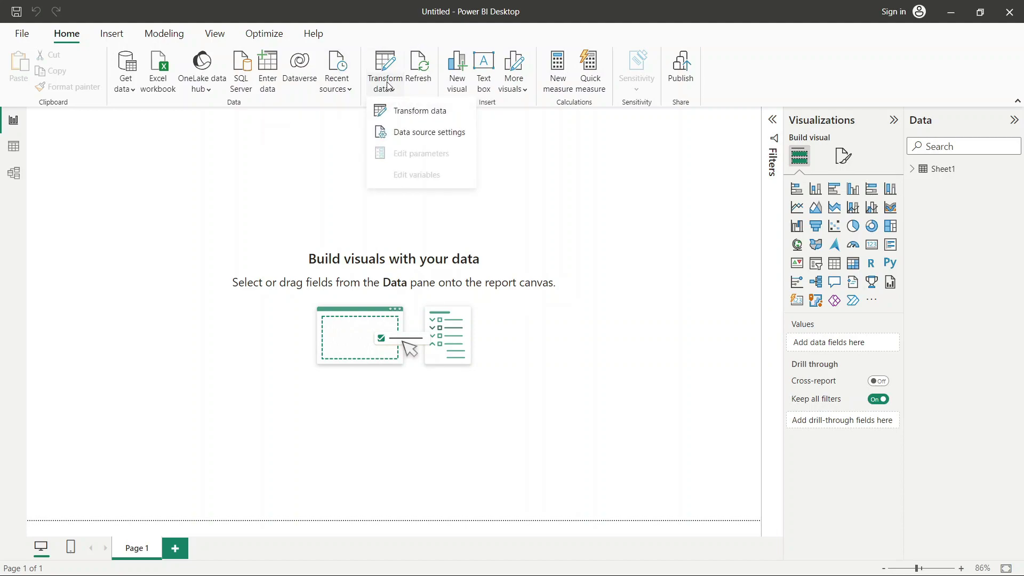
pyautogui.click(408, 110)
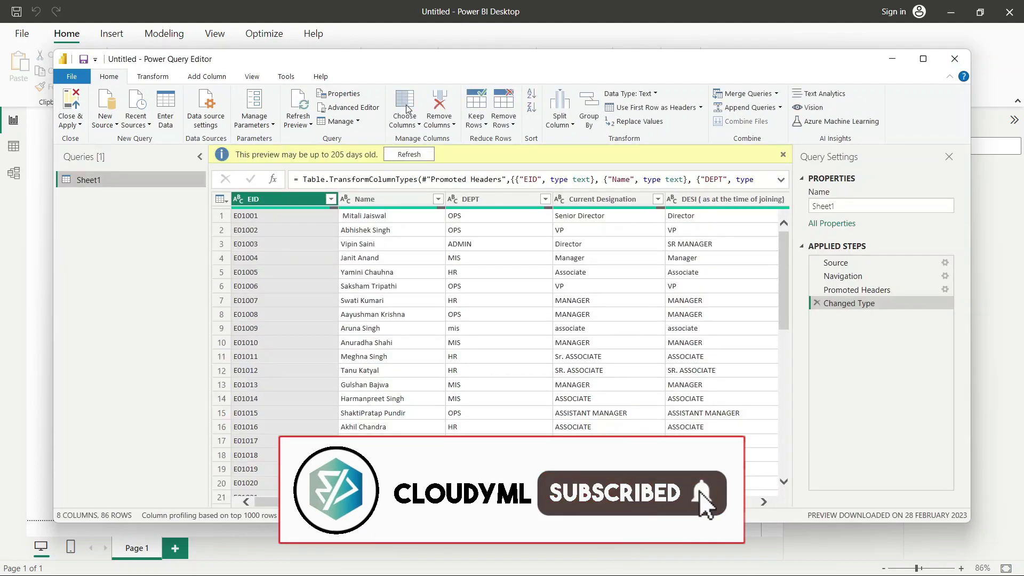
pyautogui.click(924, 59)
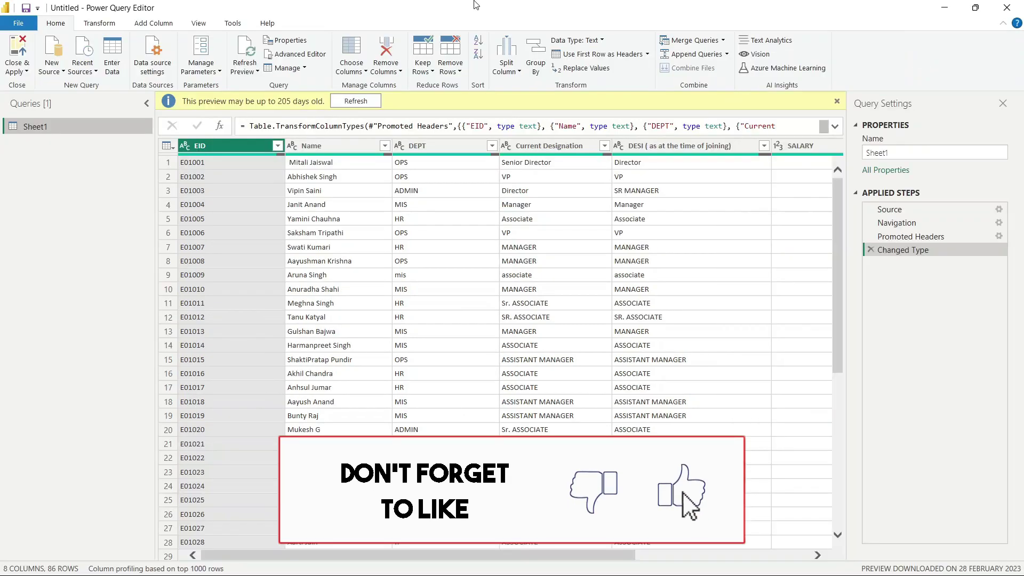
pyautogui.click(161, 24)
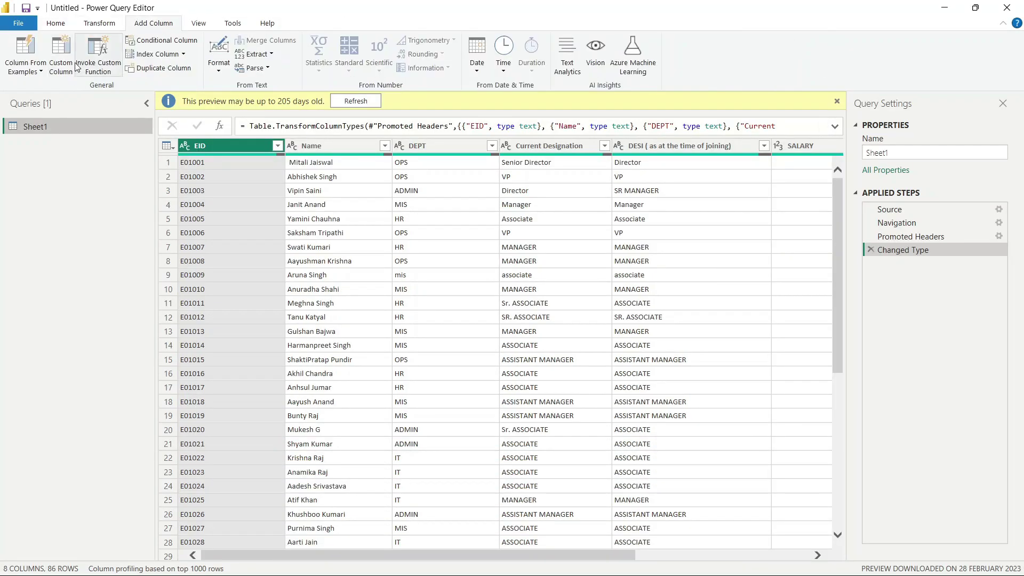
pyautogui.click(59, 57)
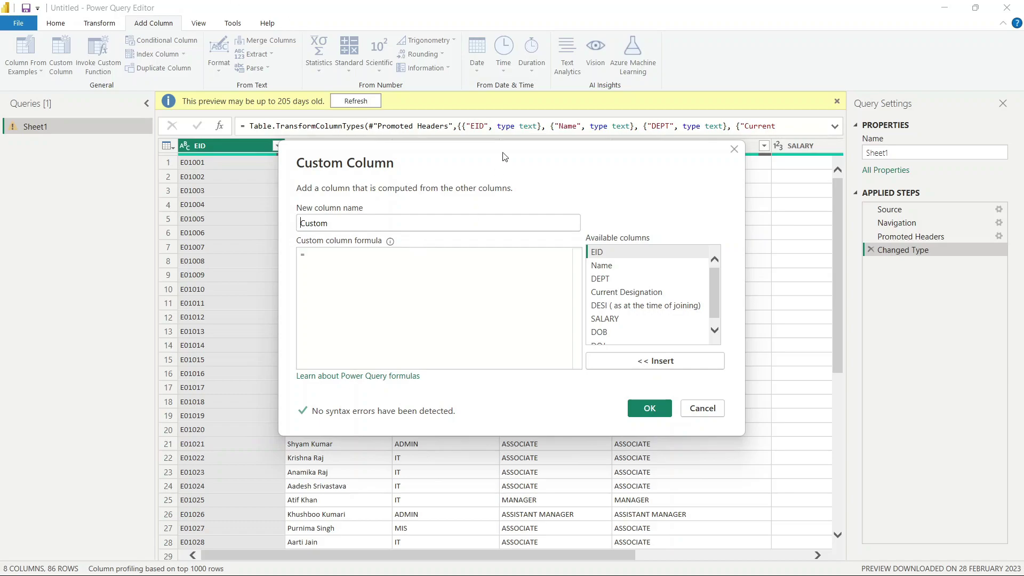
# - Cancel the Custom Column dialog and look through the Name, DEPT and designation columns
pyautogui.click(707, 414)
pyautogui.click(349, 146)
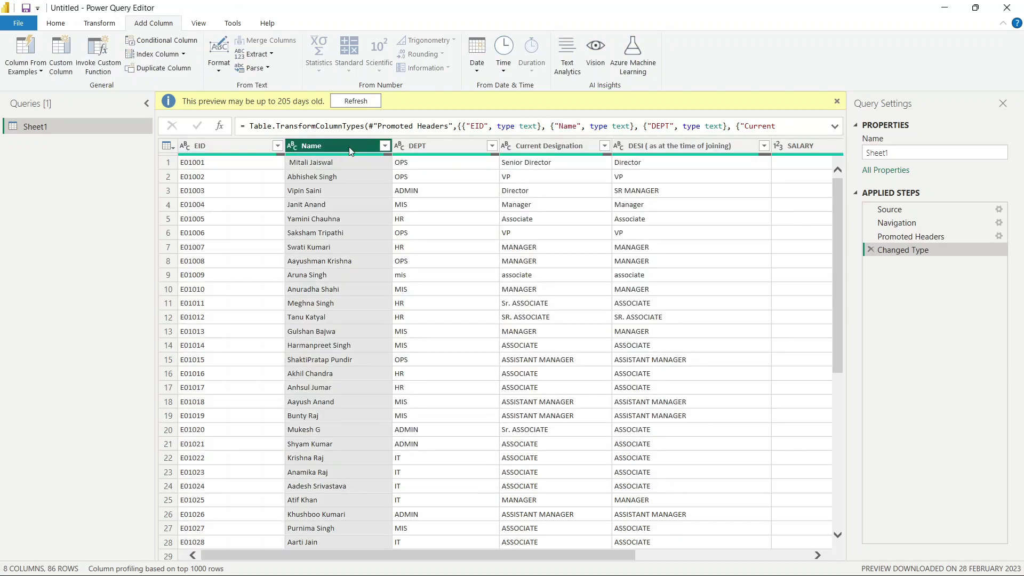
pyautogui.click(425, 145)
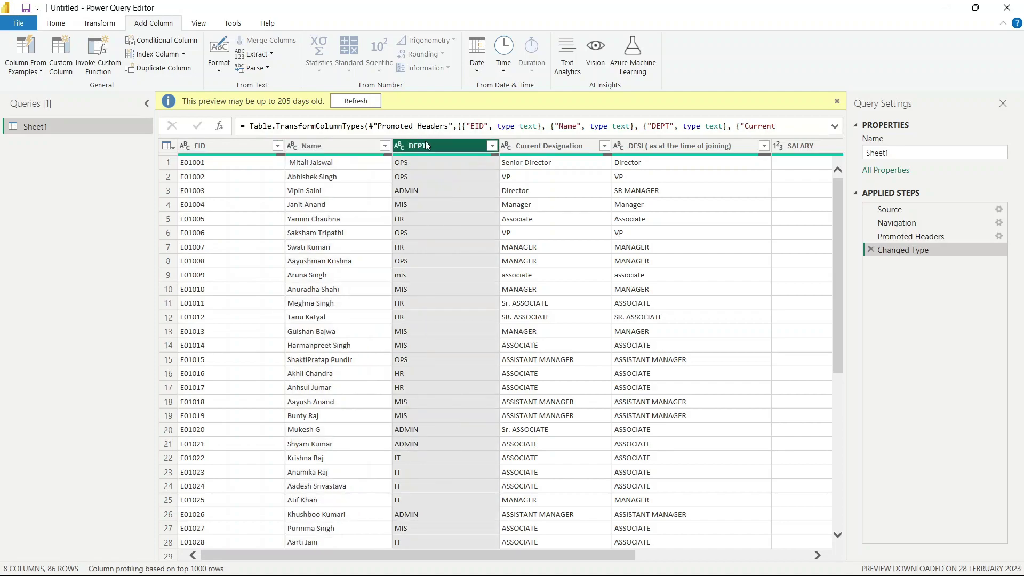
pyautogui.click(528, 148)
pyautogui.click(648, 145)
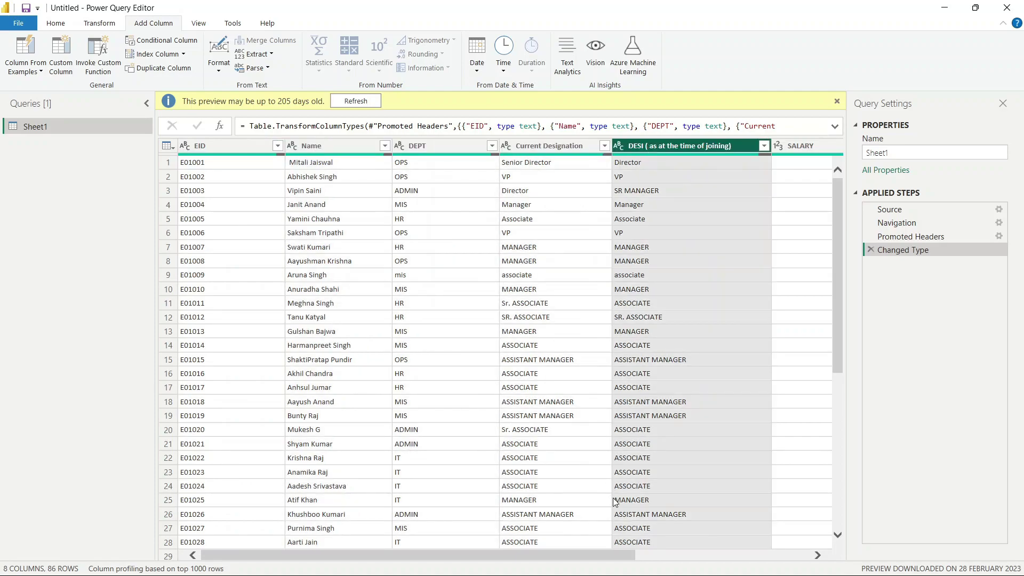
# - Scroll right, dismiss the preview-age notice and select the SALARY column
pyautogui.moveTo(613, 557); pyautogui.dragTo(804, 572)
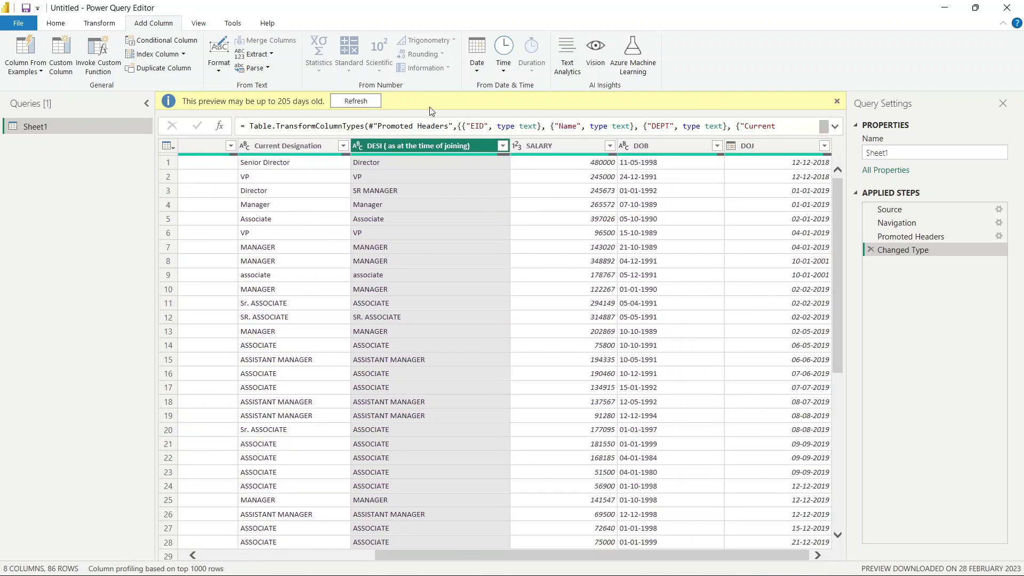
pyautogui.click(837, 101)
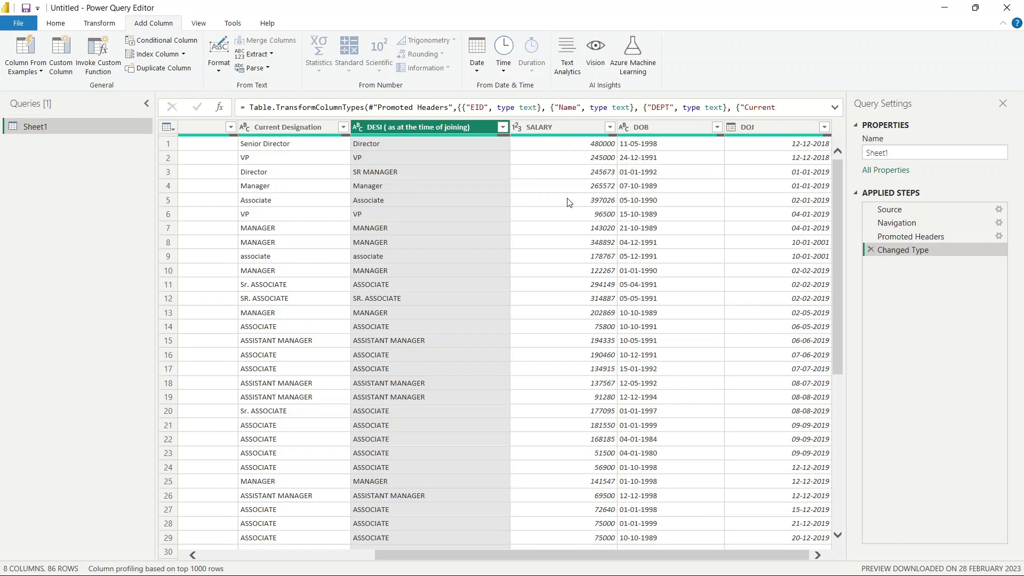
pyautogui.click(585, 127)
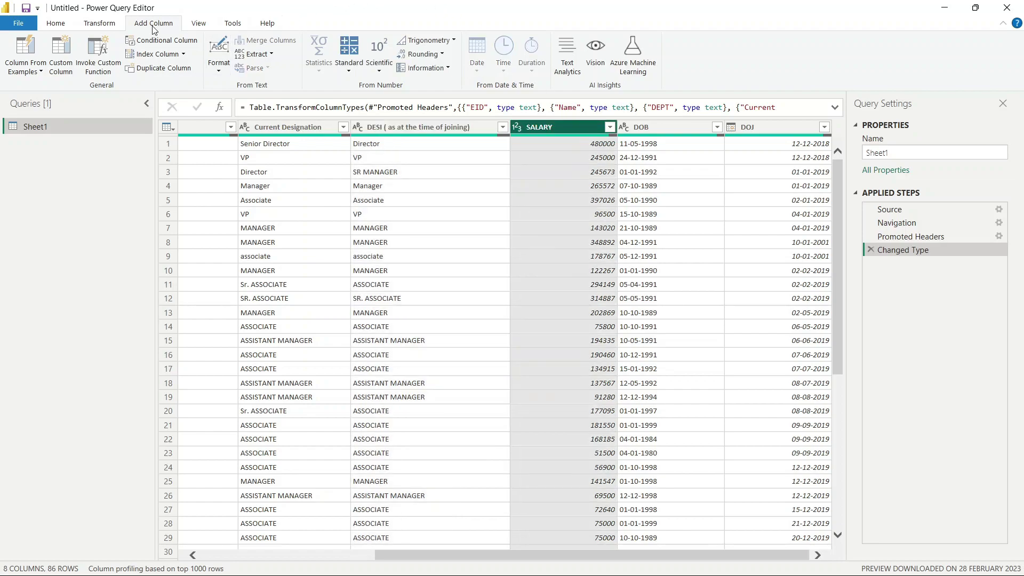
# - Start a new custom column and name it 'Incremented salary'
pyautogui.click(61, 56)
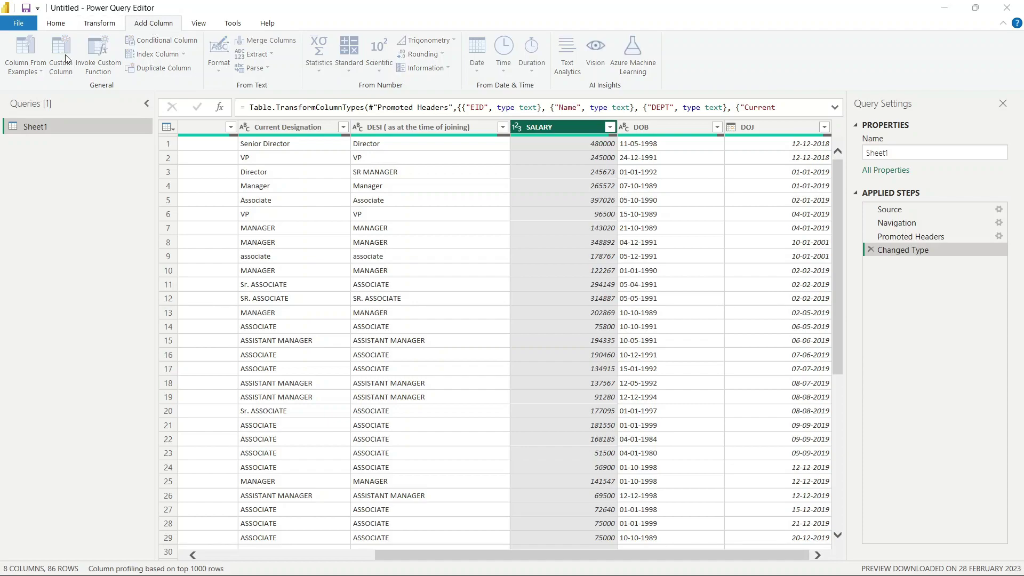
pyautogui.doubleClick(359, 221)
pyautogui.press('BackSpace')
pyautogui.write('In')
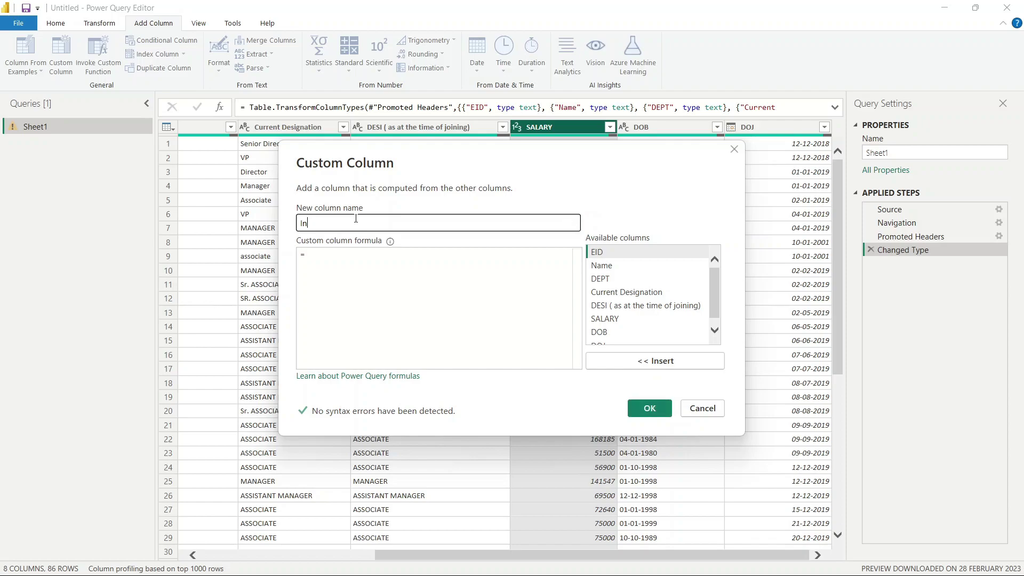
pyautogui.write('cremen')
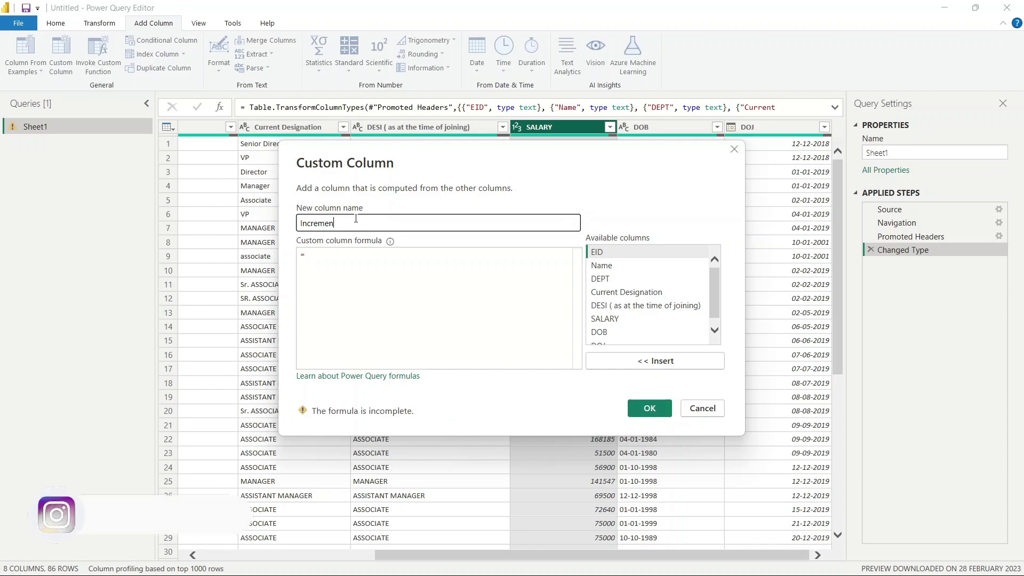
pyautogui.write('ted salary')
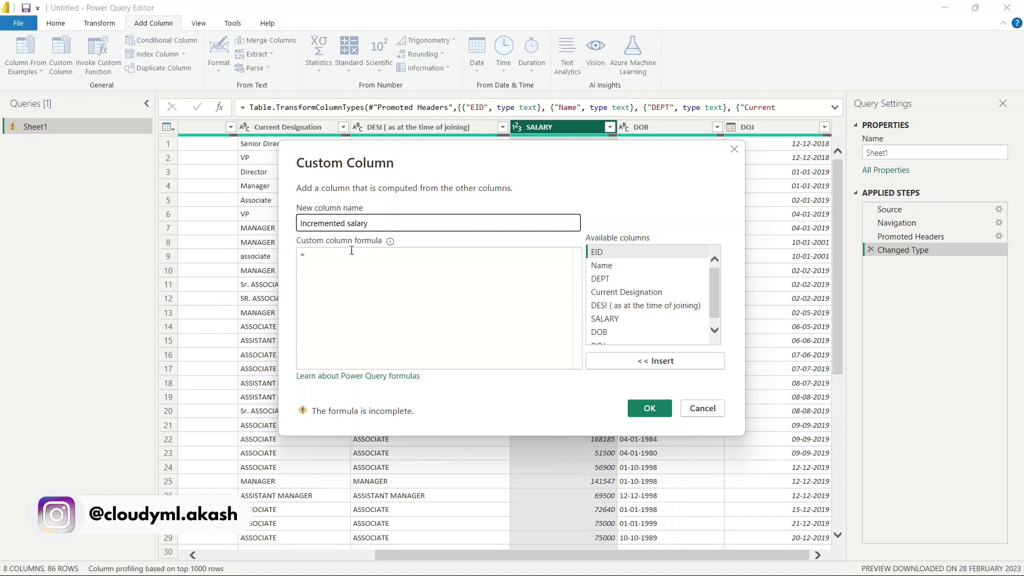
# - Enter the formula [SALARY]+20000 by inserting the SALARY column and adding +20000
pyautogui.click(369, 268)
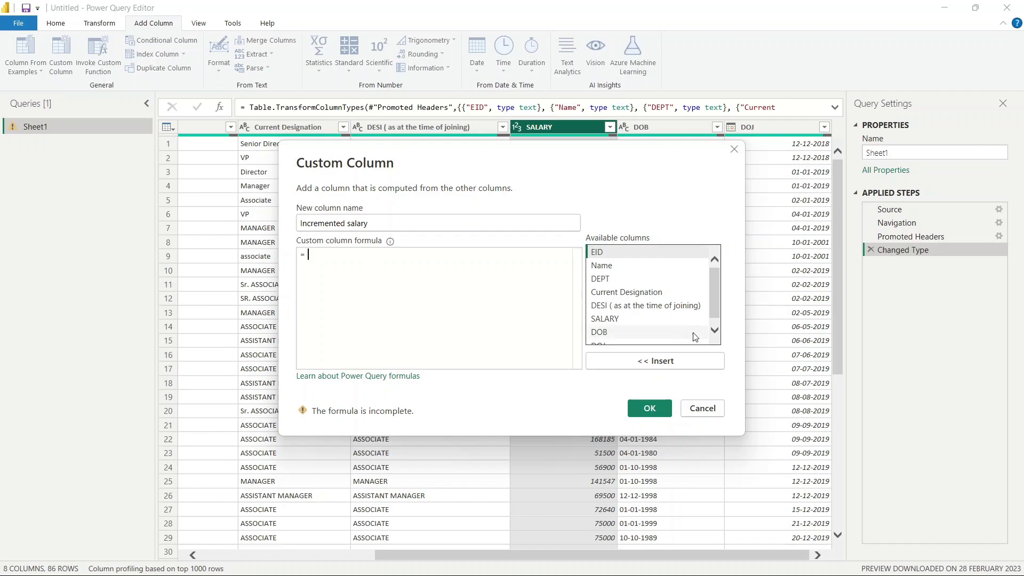
pyautogui.moveTo(717, 304); pyautogui.dragTo(718, 344)
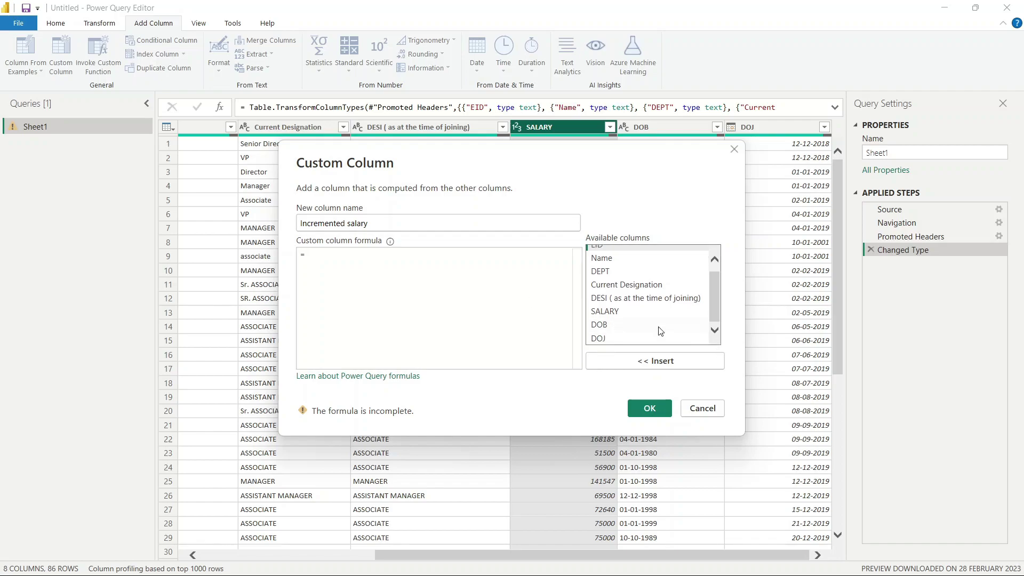
pyautogui.click(635, 315)
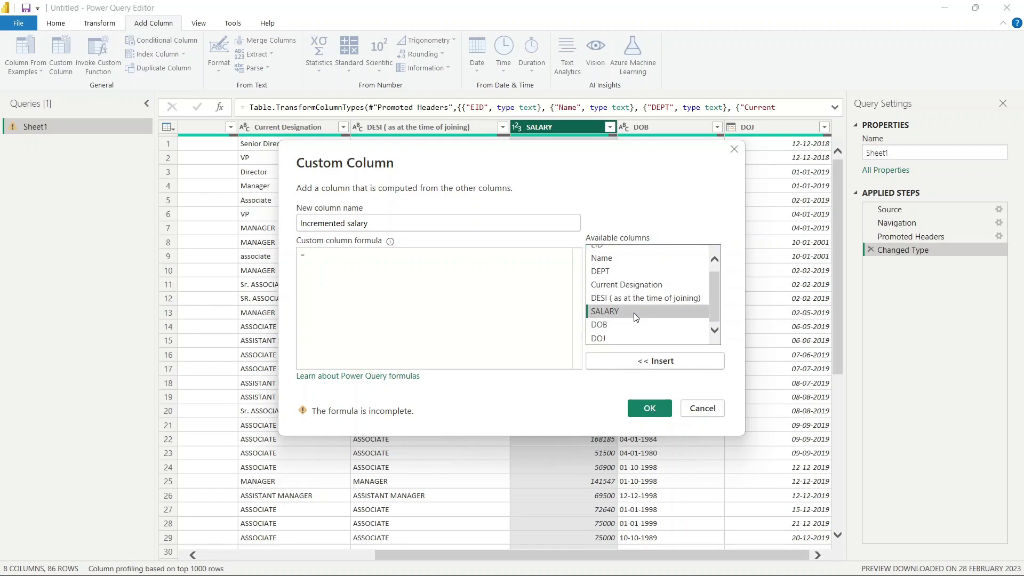
pyautogui.click(659, 360)
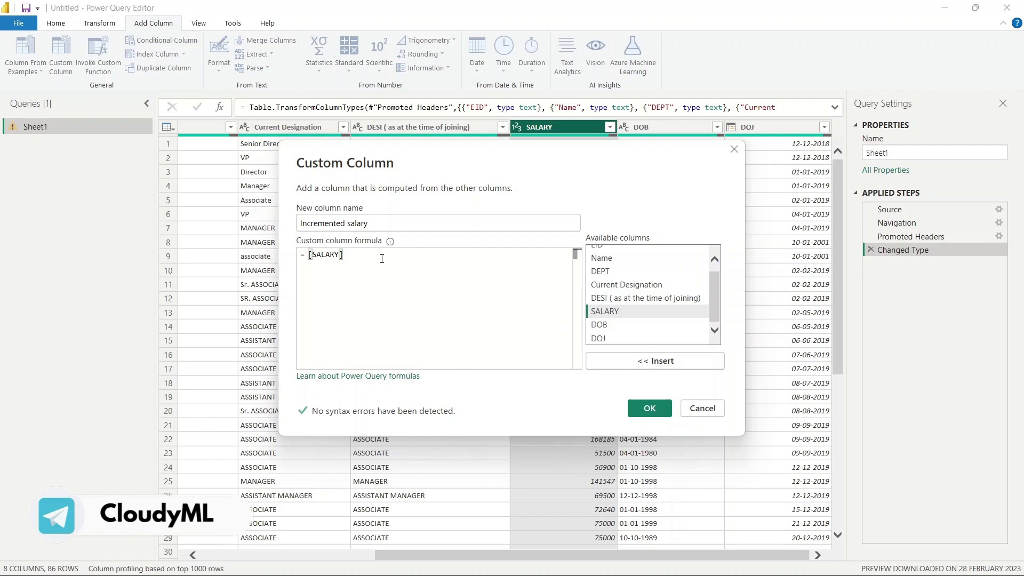
pyautogui.write('+')
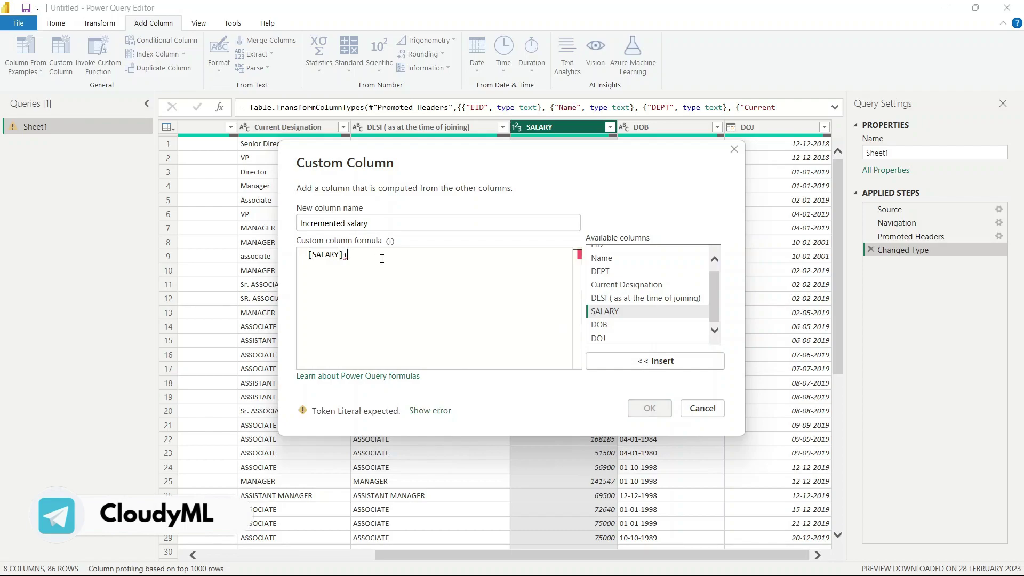
pyautogui.write('20000')
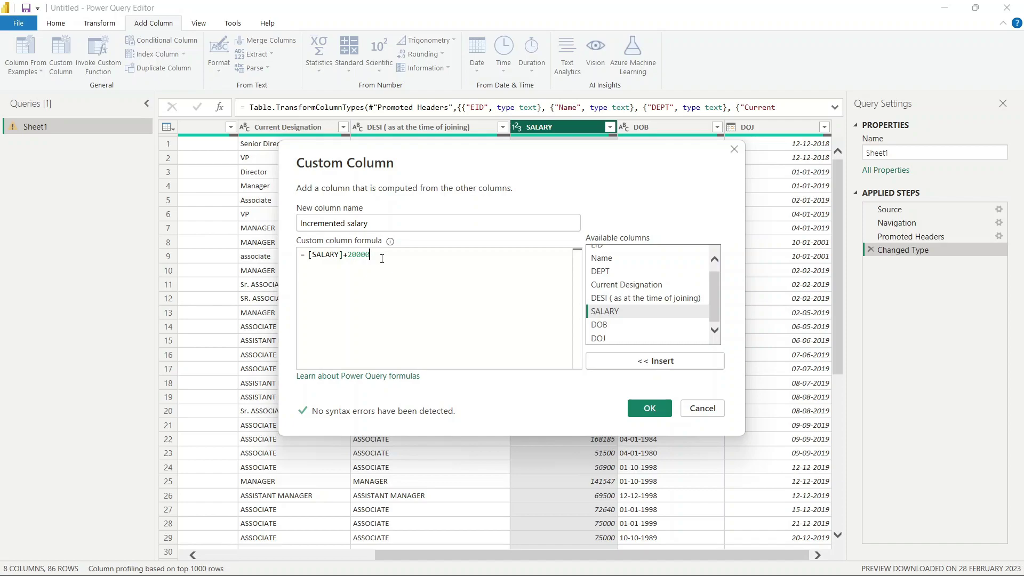
pyautogui.press('Return')
# - Add the Incremented salary column, then correct its formula from +20000 to +2000
pyautogui.click(657, 412)
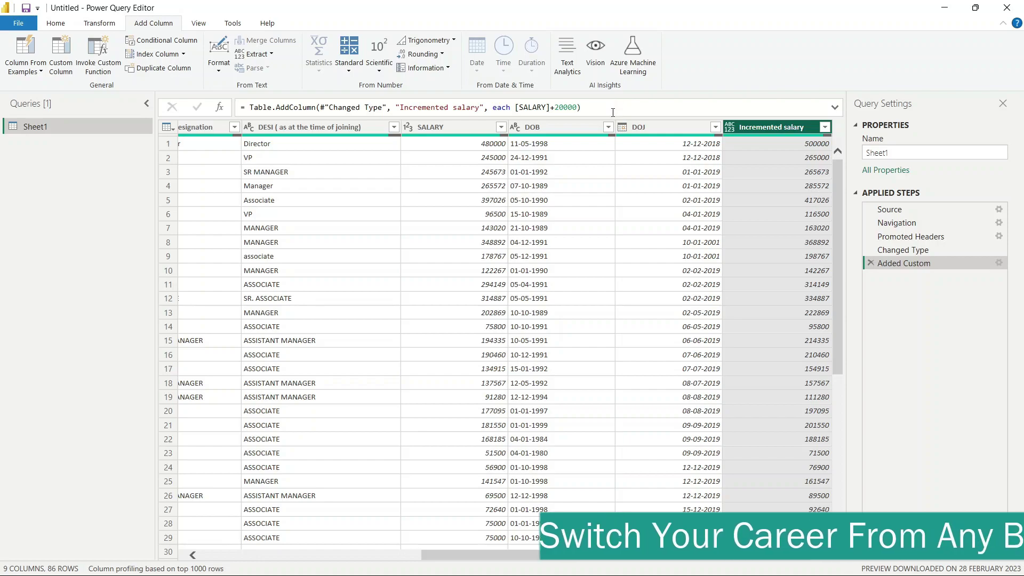
pyautogui.click(560, 107)
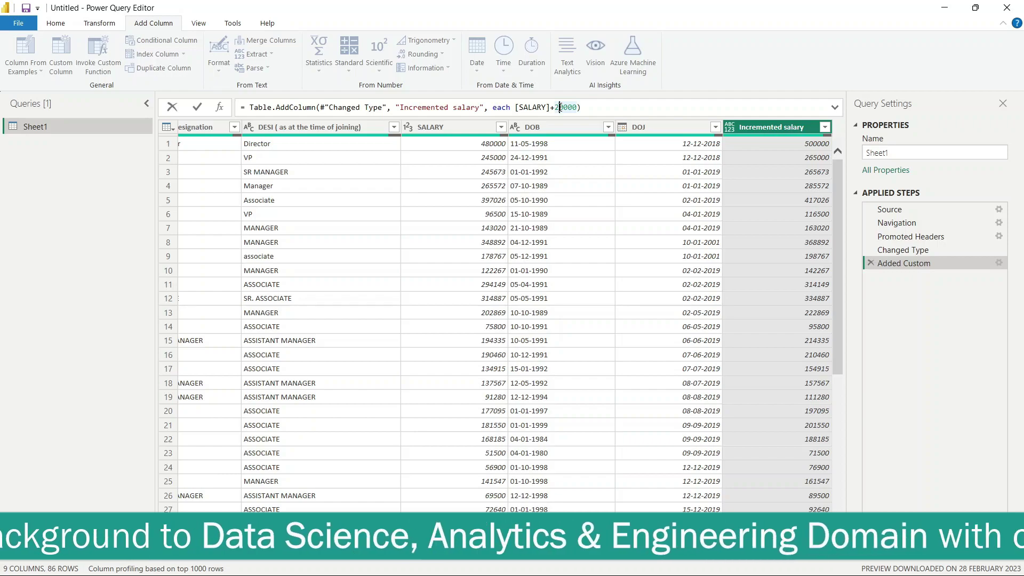
pyautogui.press('Delete')
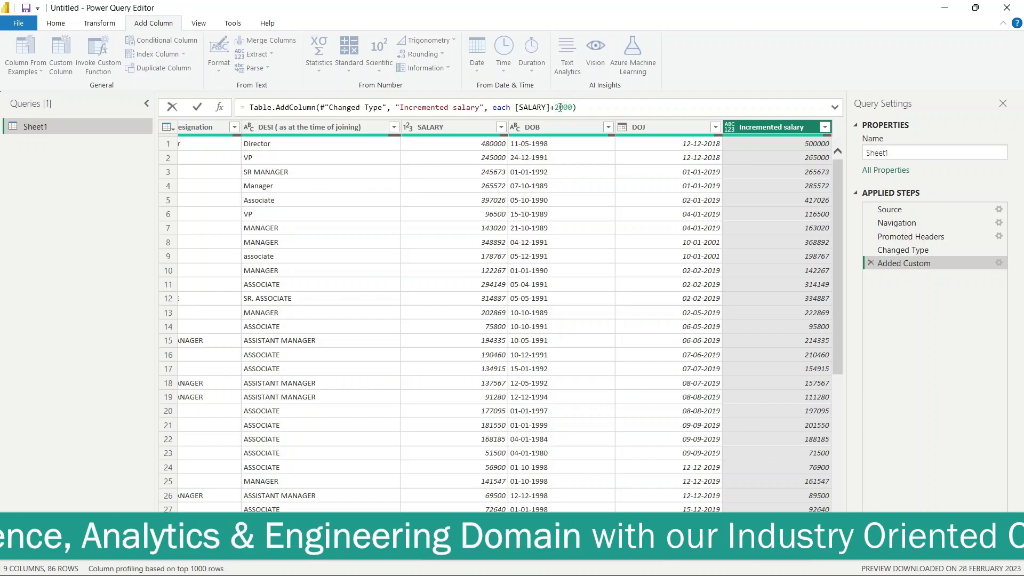
pyautogui.press('Return')
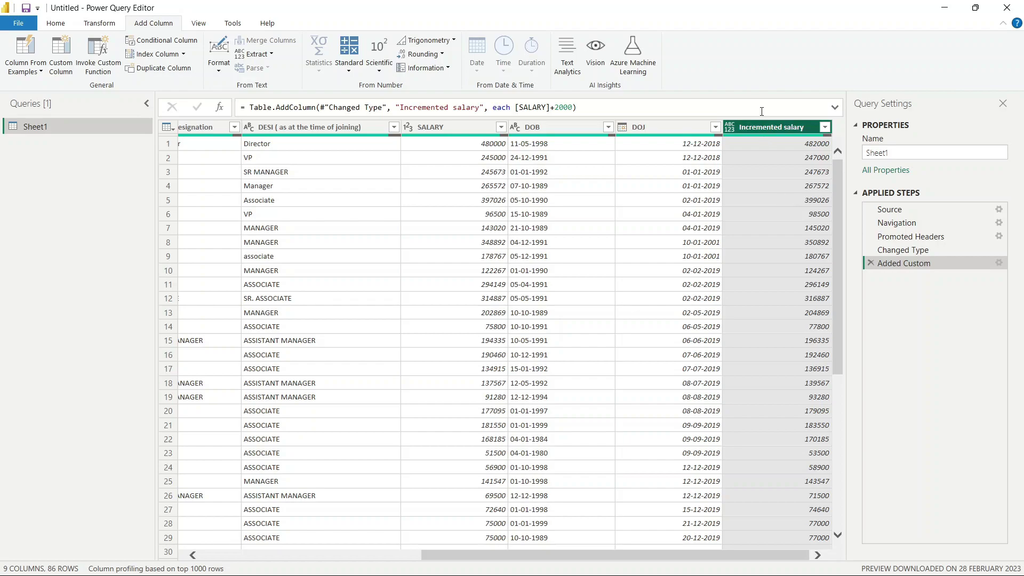
# - Select the DOJ column and remove it with Home > Remove Columns
pyautogui.click(665, 130)
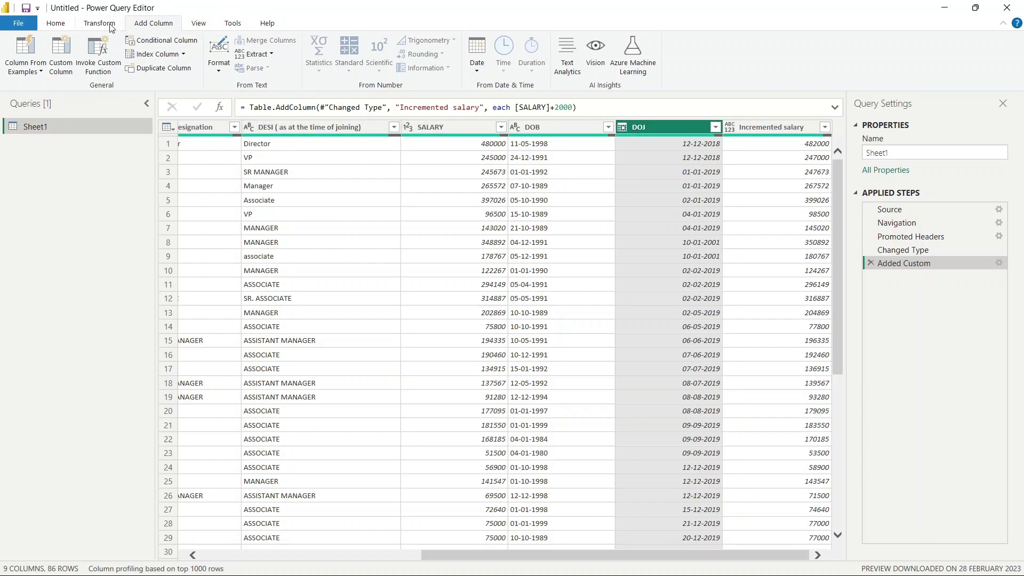
pyautogui.click(63, 23)
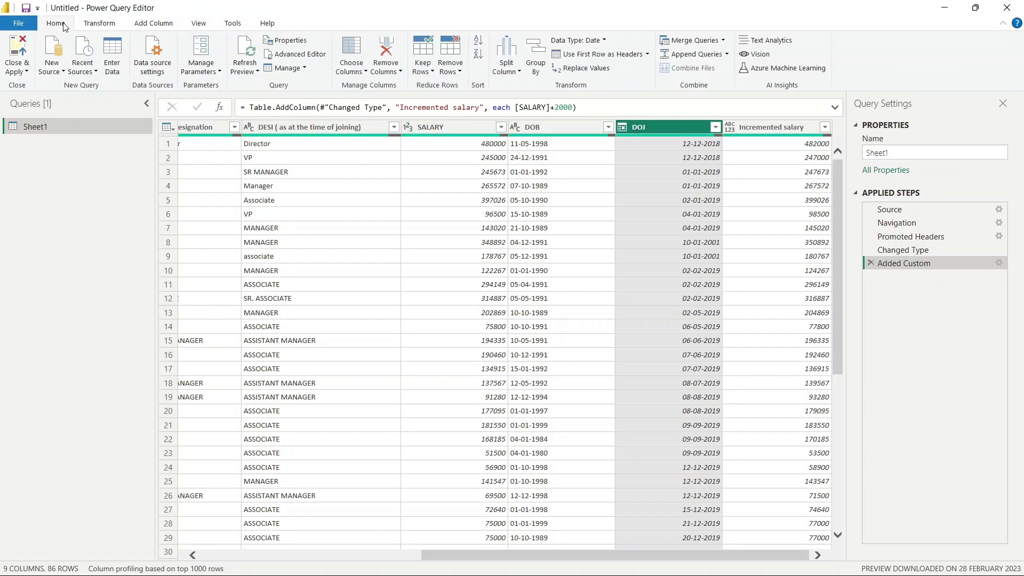
pyautogui.click(392, 72)
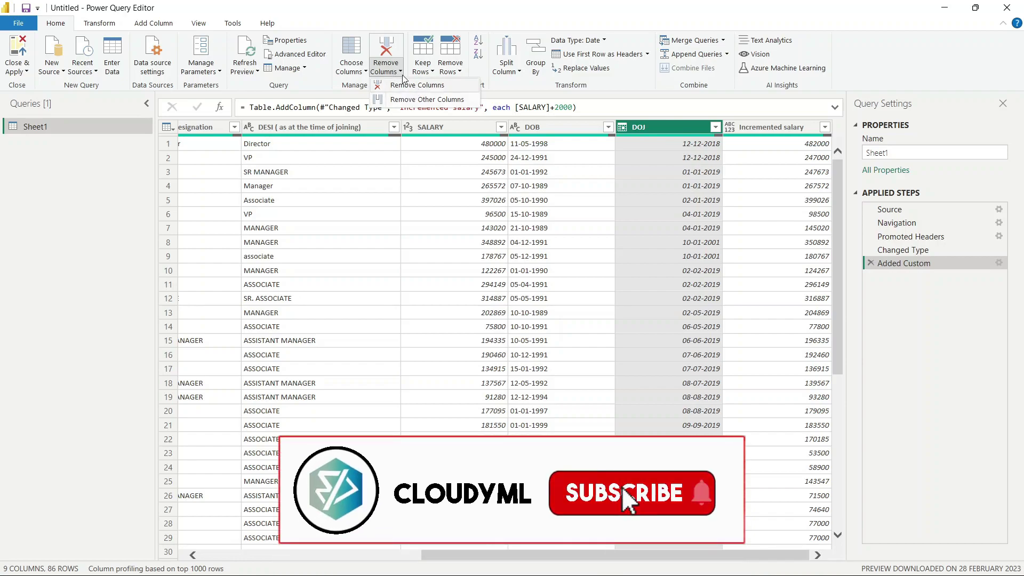
pyautogui.click(406, 84)
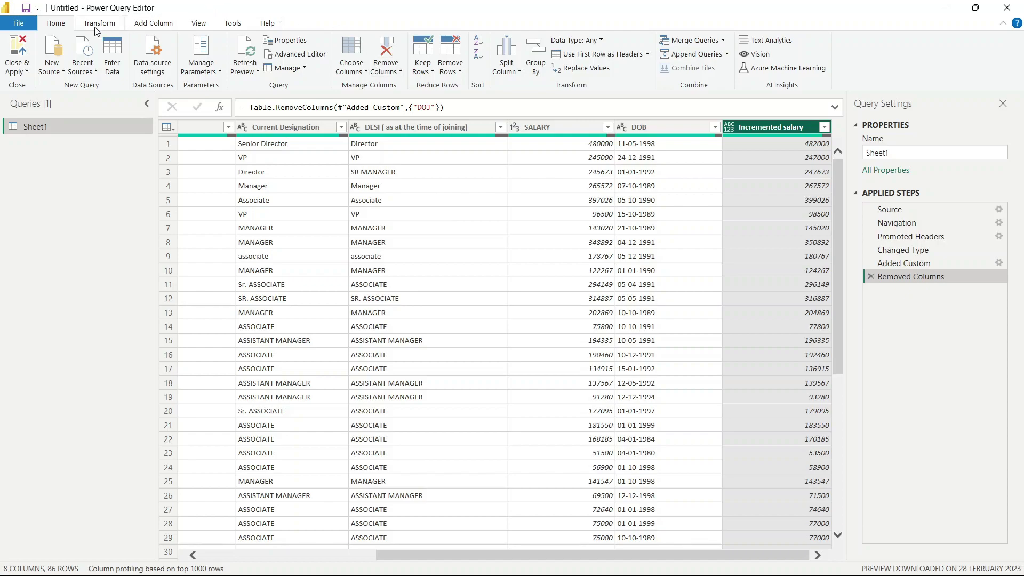
# - Close Power Query Editor without applying and dismiss the pending-changes banner in report view
pyautogui.click(19, 67)
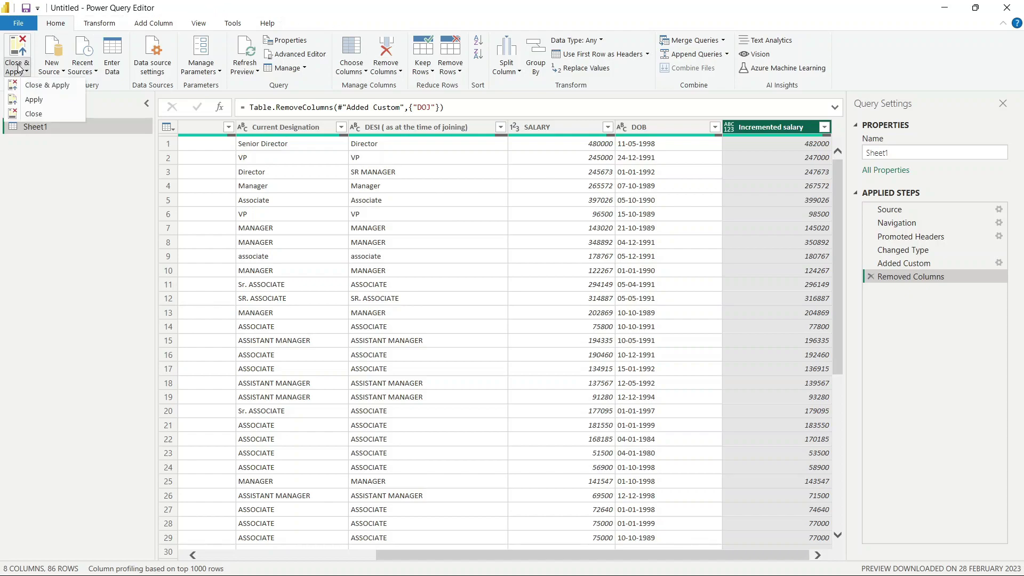
pyautogui.click(34, 113)
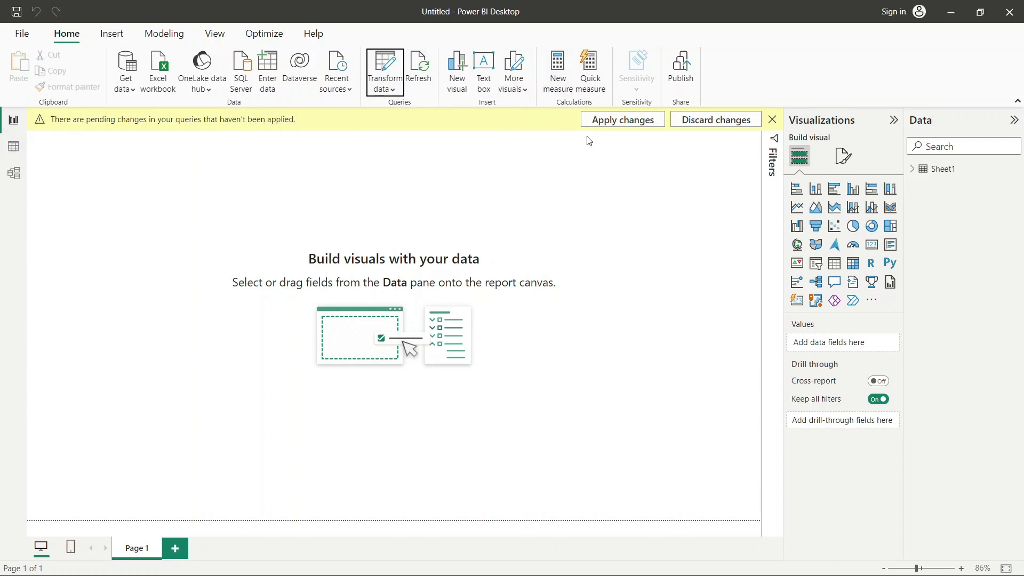
pyautogui.click(689, 120)
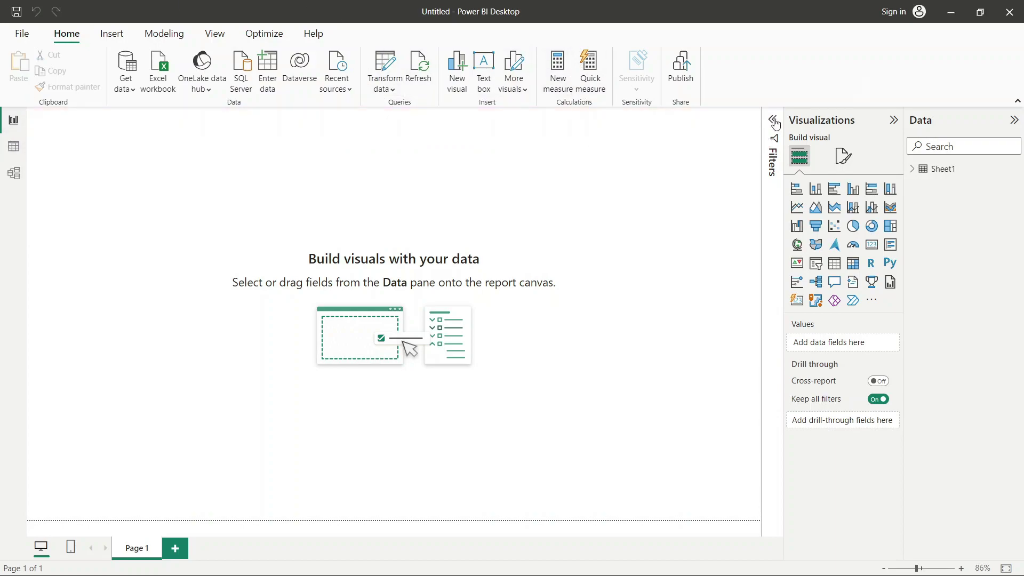